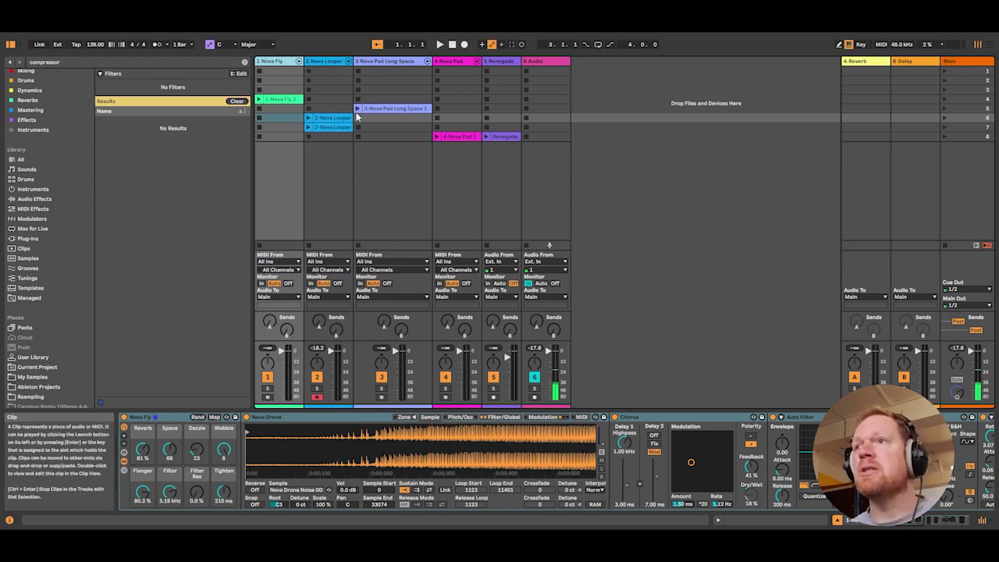
Step: View the device chains of the Nova Looper, Nova Pad Long Space, Nova Pad and Nova Fly tracks in turn
click(327, 62)
click(397, 64)
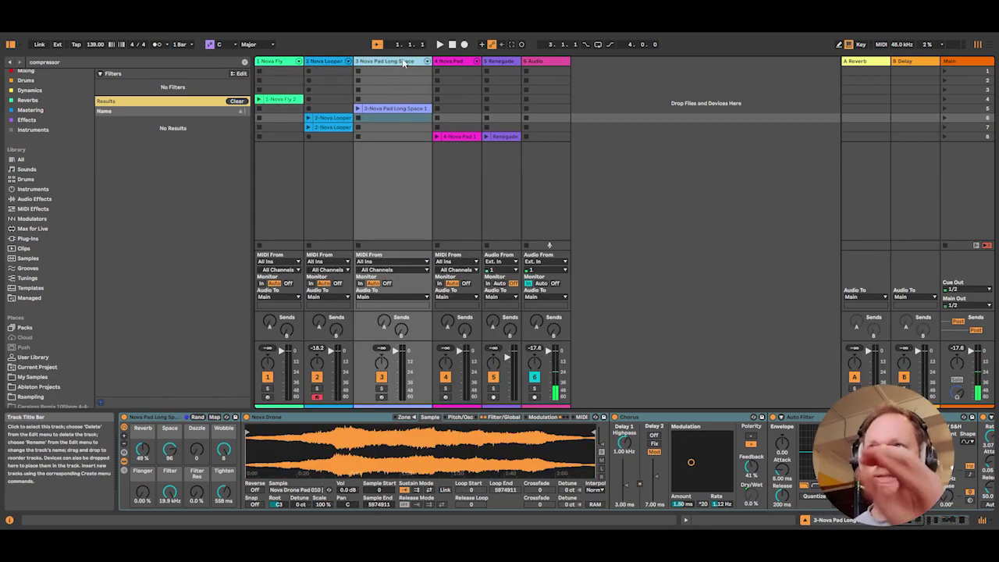
click(458, 64)
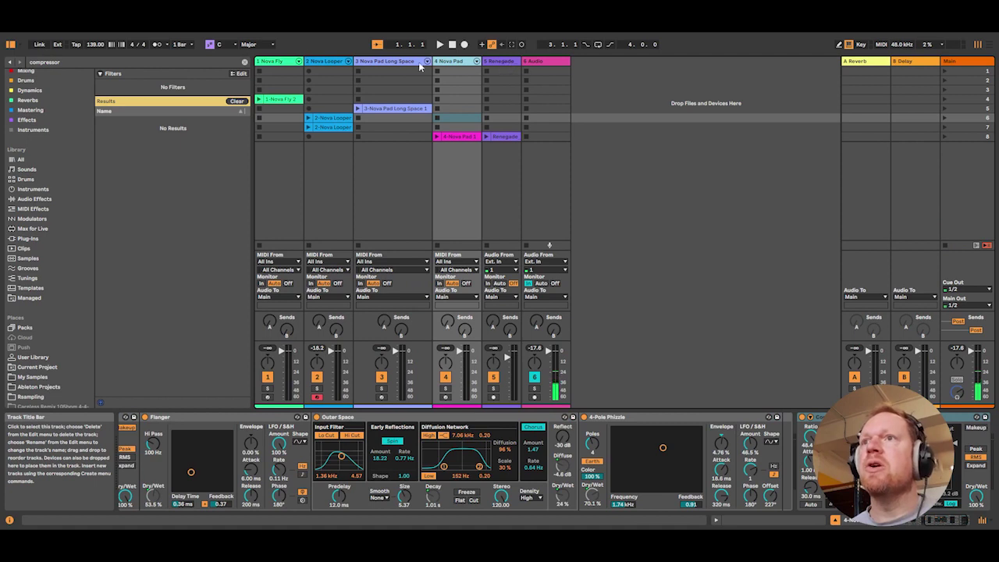
click(275, 62)
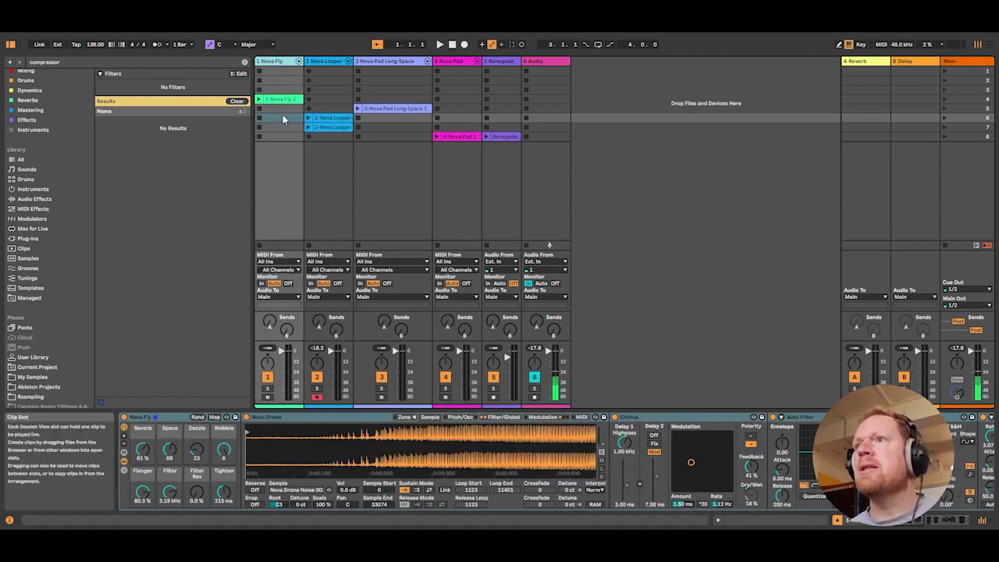
Step: Arm the Nova Fly track and audition it in different octaves while sweeping the Filter macro, ending at 19.9 kHz
click(268, 397)
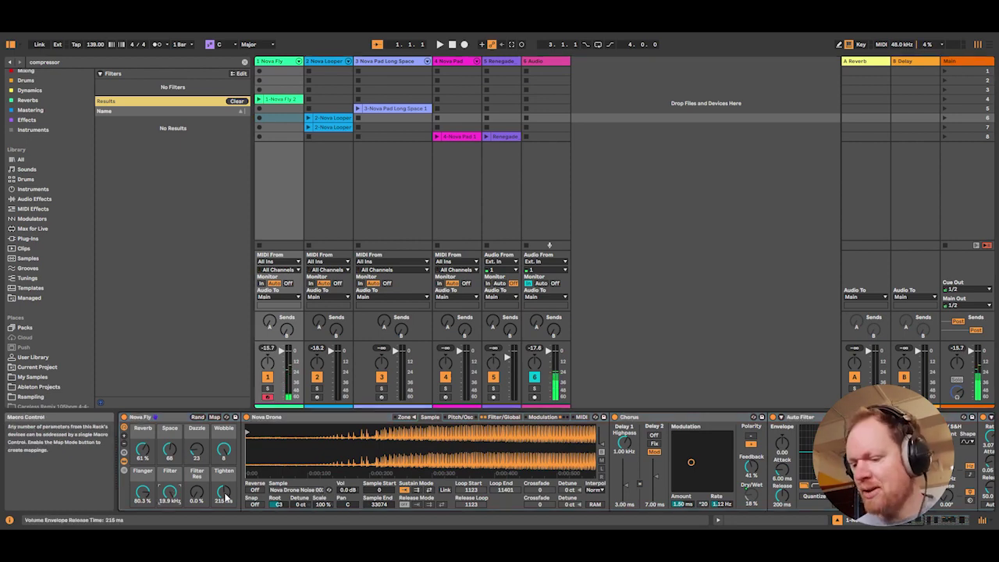
key(z)
drag(174, 495, 164, 518)
key(x)
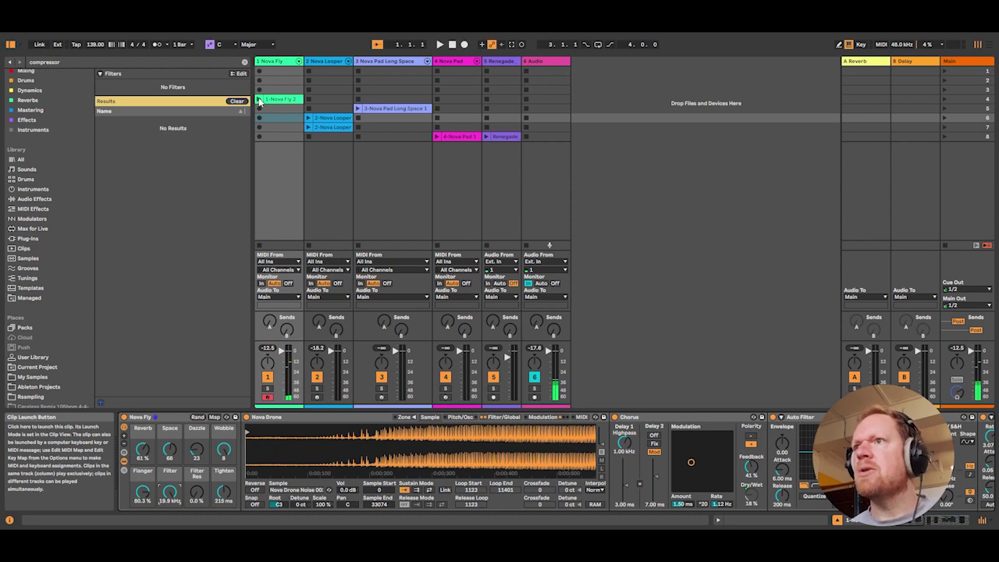
Step: Launch the Nova Fly clip and set the rack's Dazzle macro to 25 and Wobble to 1/16 while it plays
click(260, 100)
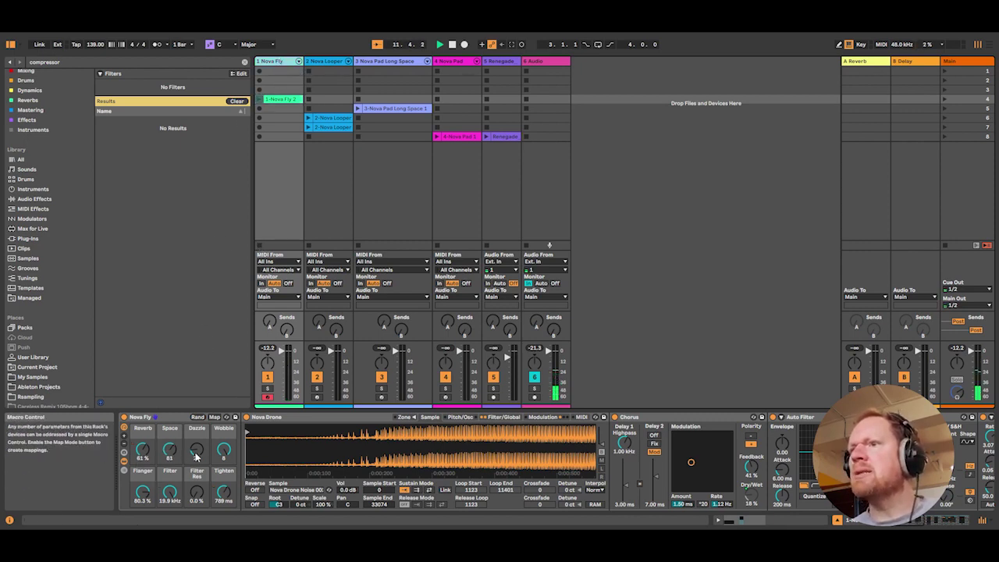
mouse_move(196, 455)
mouse_down()
mouse_move(196, 433)
mouse_move(197, 451)
mouse_up()
key(z)
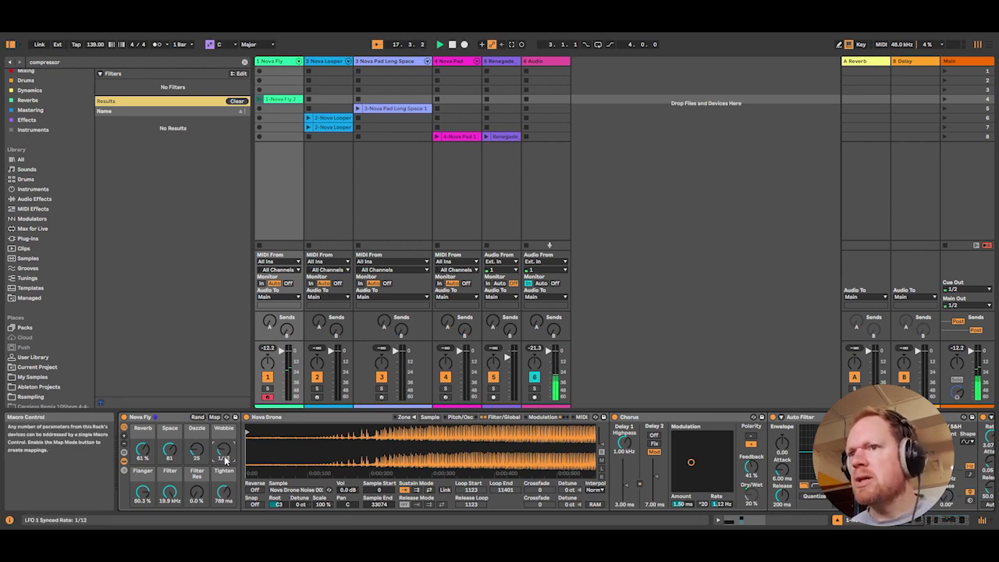
mouse_move(224, 457)
mouse_down()
mouse_move(225, 470)
mouse_move(225, 440)
mouse_up()
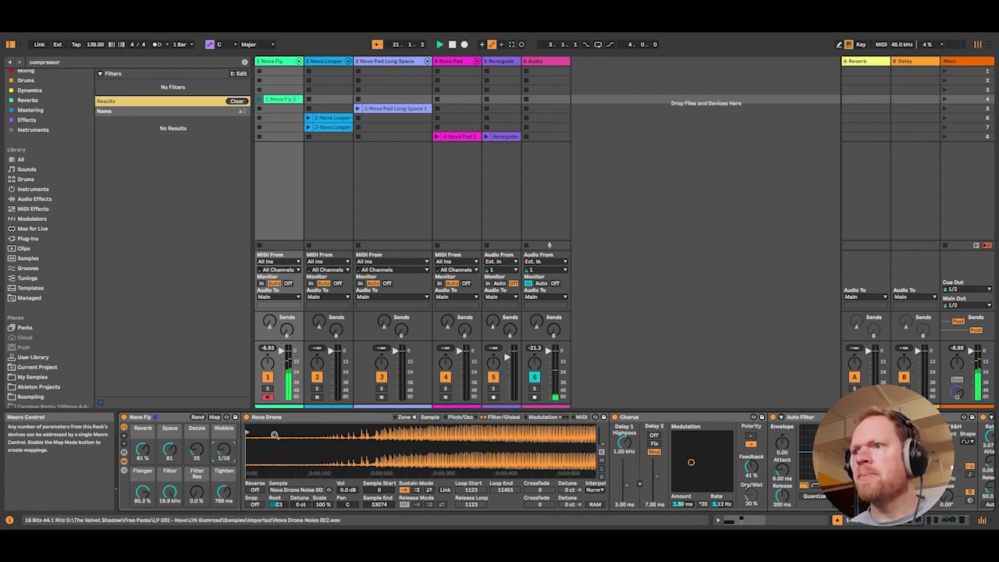
Step: Select the Nova Looper track and launch its upper clip
click(325, 62)
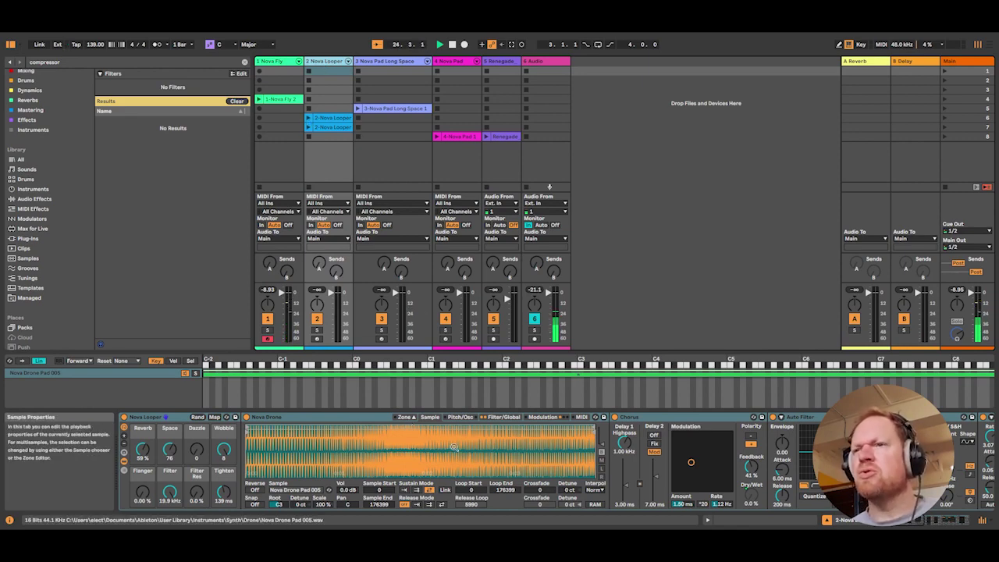
click(314, 117)
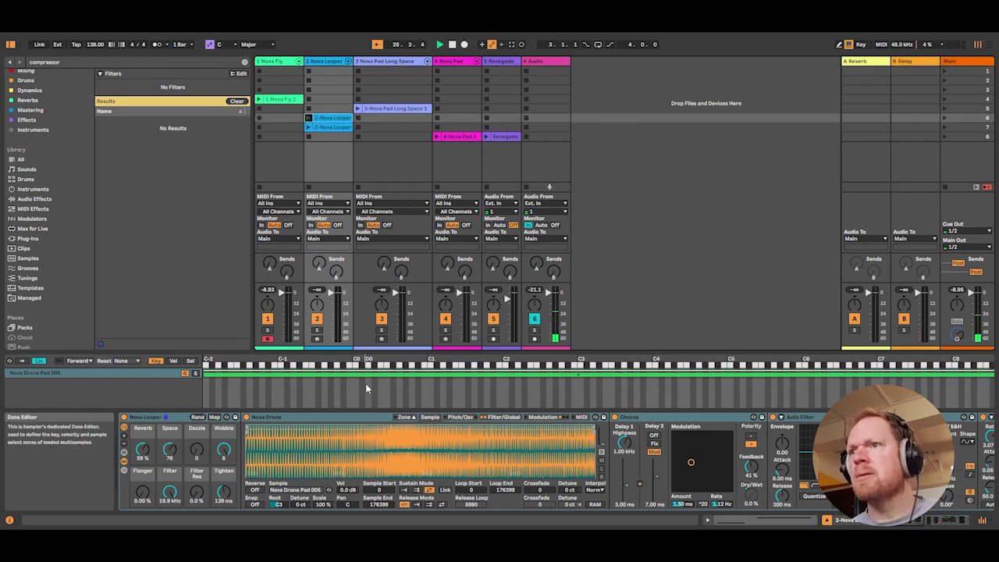
key(Return)
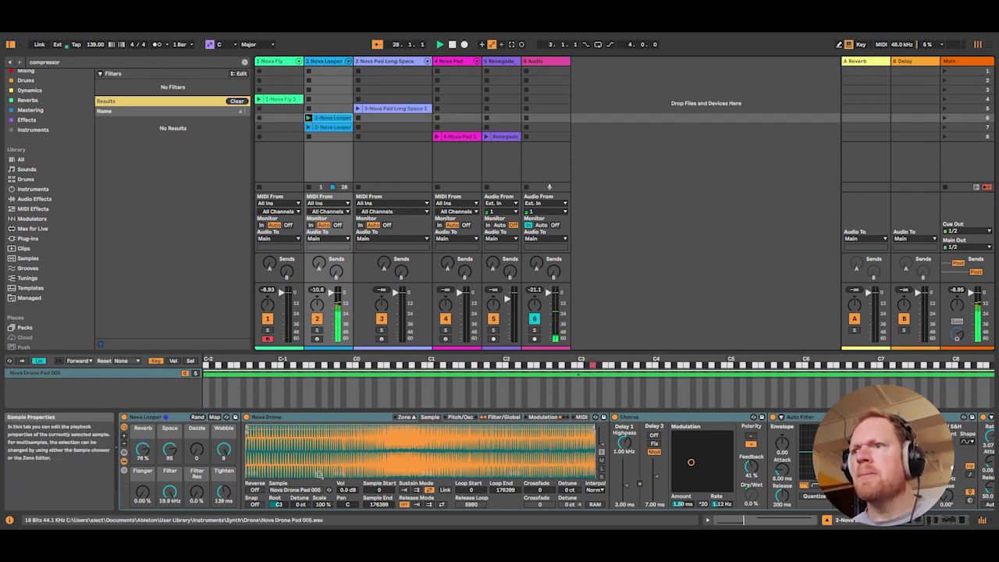
Step: Vary the Nova Looper rack's Reverb macro during playback, ending at 89 %, and stop the track's clip
drag(137, 450, 137, 479)
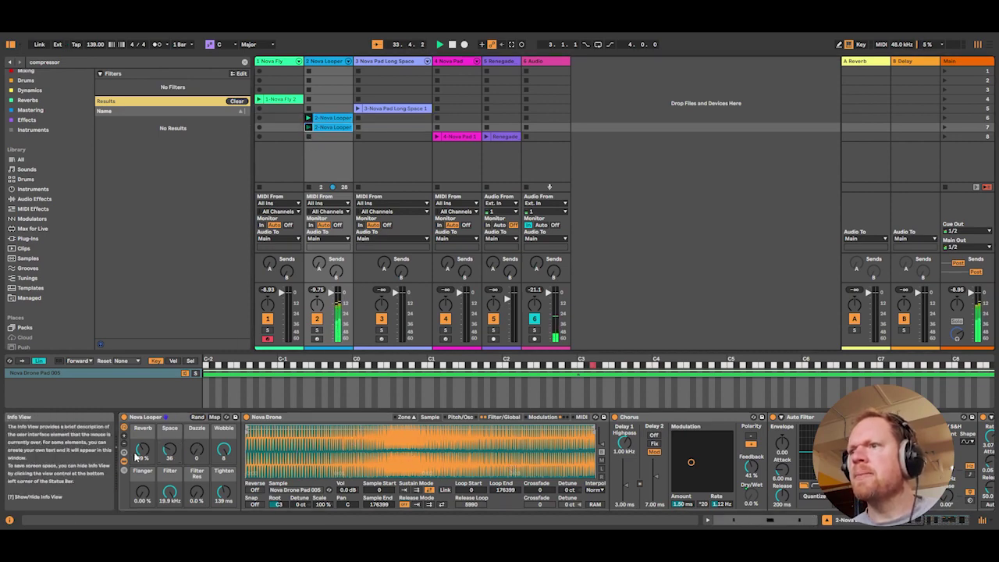
drag(142, 450, 142, 450)
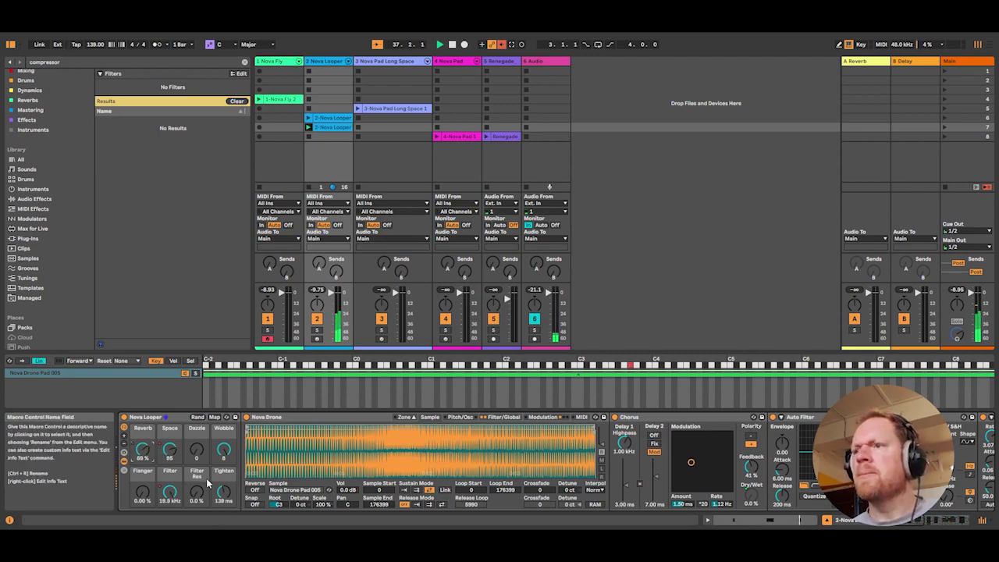
click(309, 187)
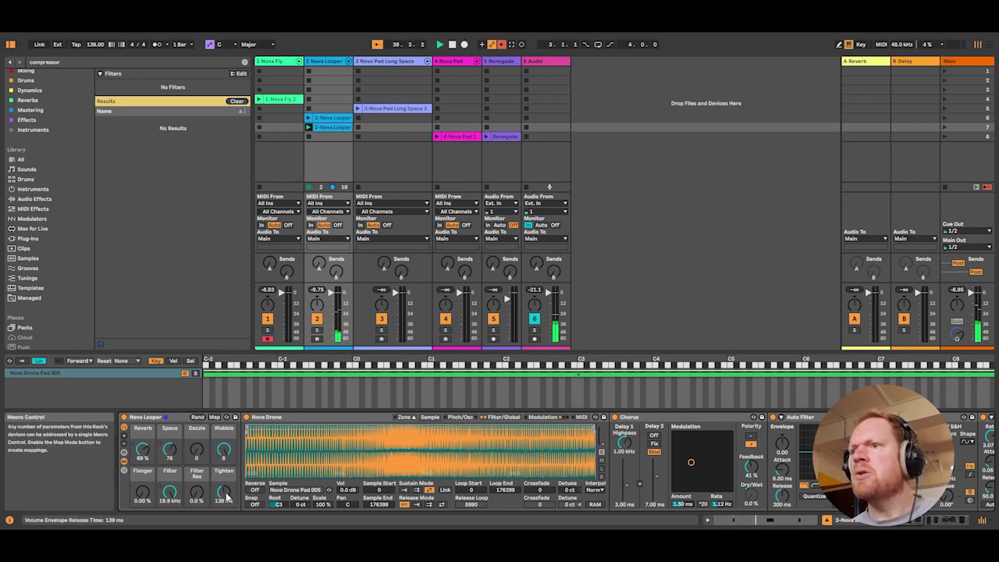
Step: Arm the Nova Looper track and set its Tighten macro to 26.9 ms and Reverb to 67 %
mouse_move(223, 491)
mouse_down()
mouse_move(223, 501)
mouse_move(224, 482)
mouse_up()
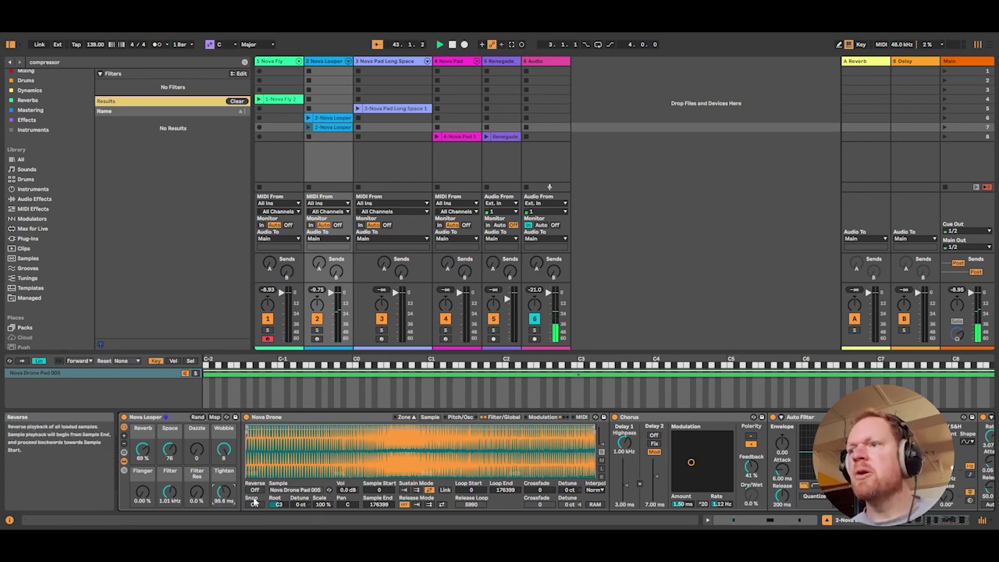
click(317, 339)
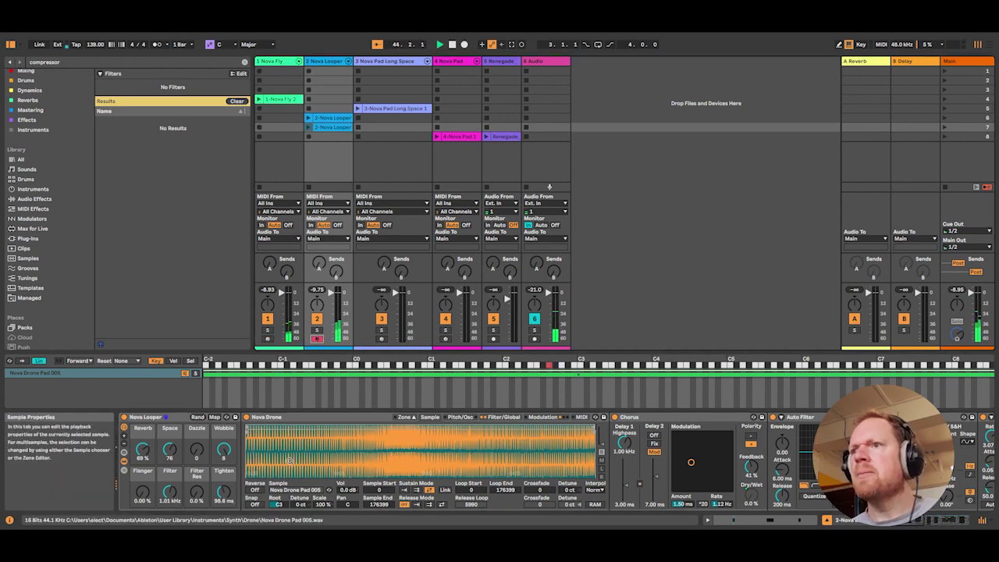
mouse_move(229, 498)
mouse_down()
mouse_move(230, 452)
mouse_move(230, 507)
mouse_up()
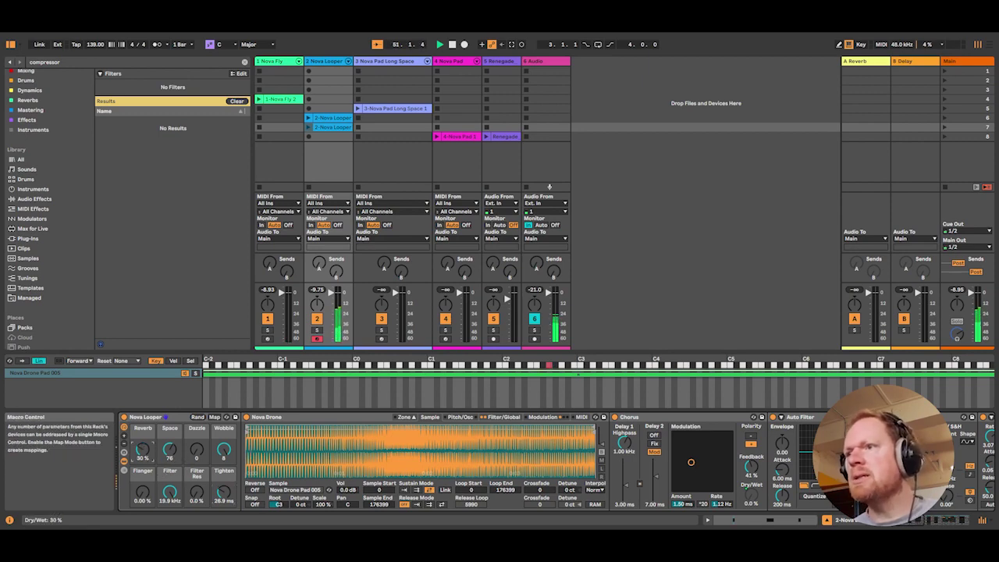
mouse_move(142, 449)
mouse_down()
mouse_move(142, 431)
mouse_move(142, 441)
mouse_up()
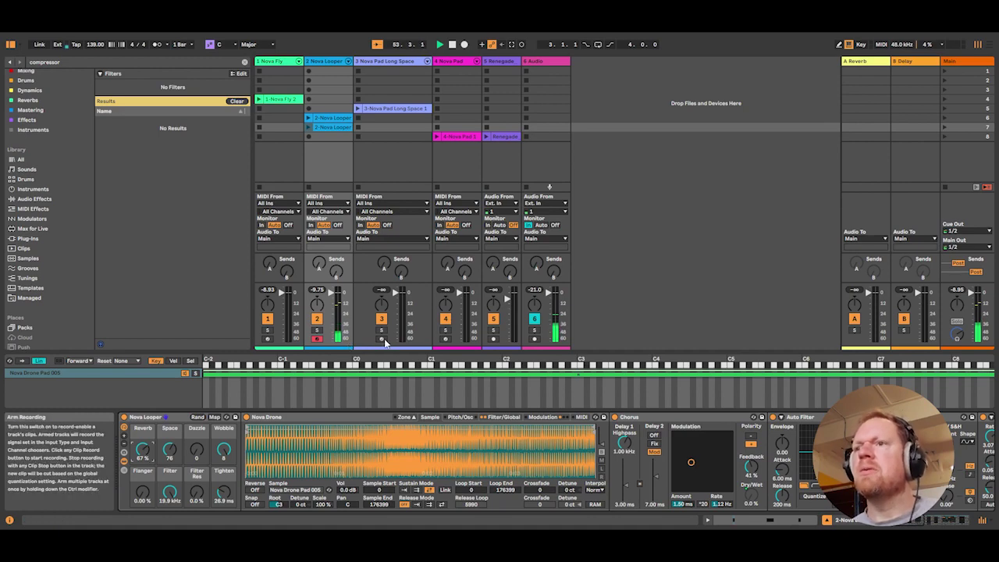
Step: Arm the Nova Pad Long Space track, play its clip to audition the pad, and stop it
click(392, 62)
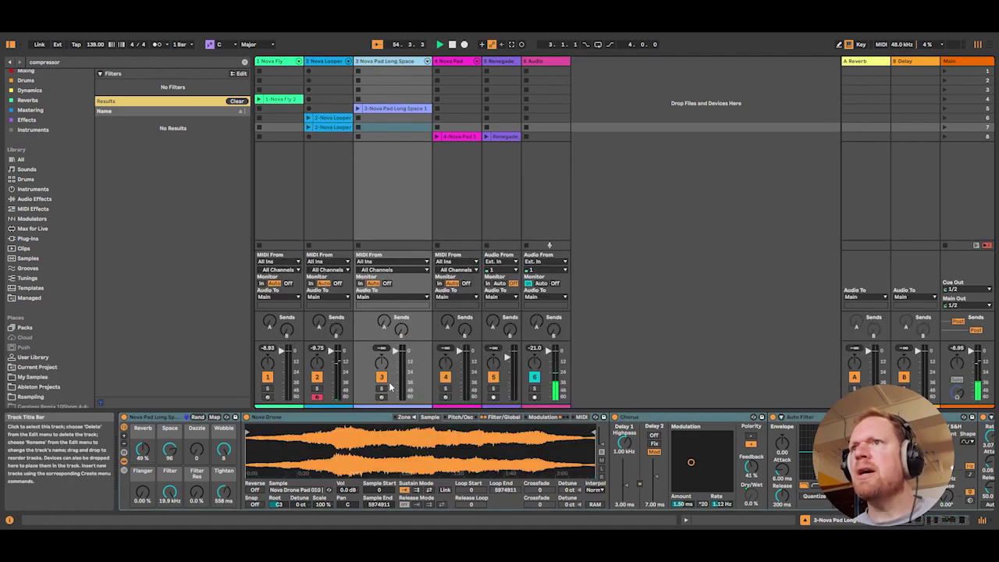
click(381, 397)
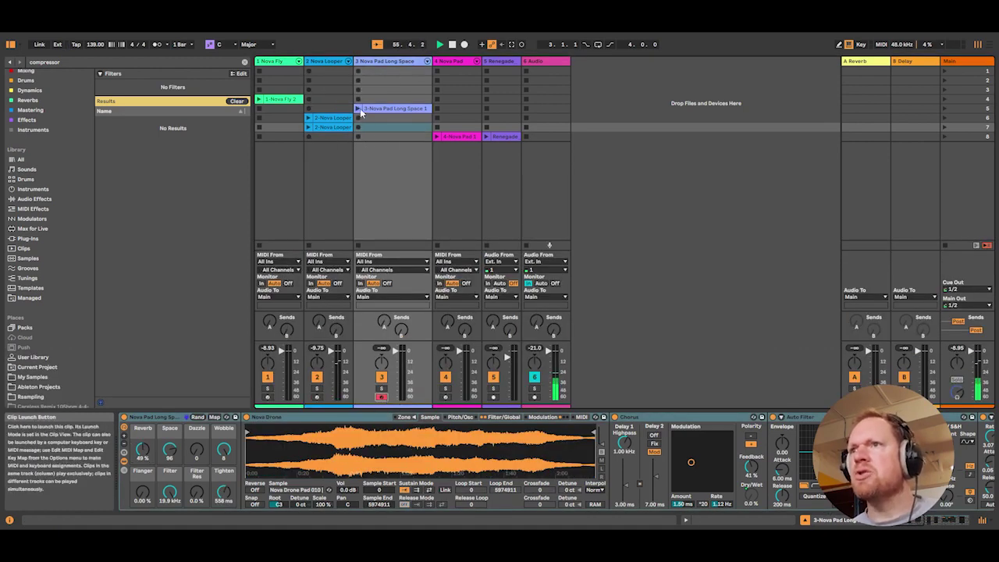
click(357, 109)
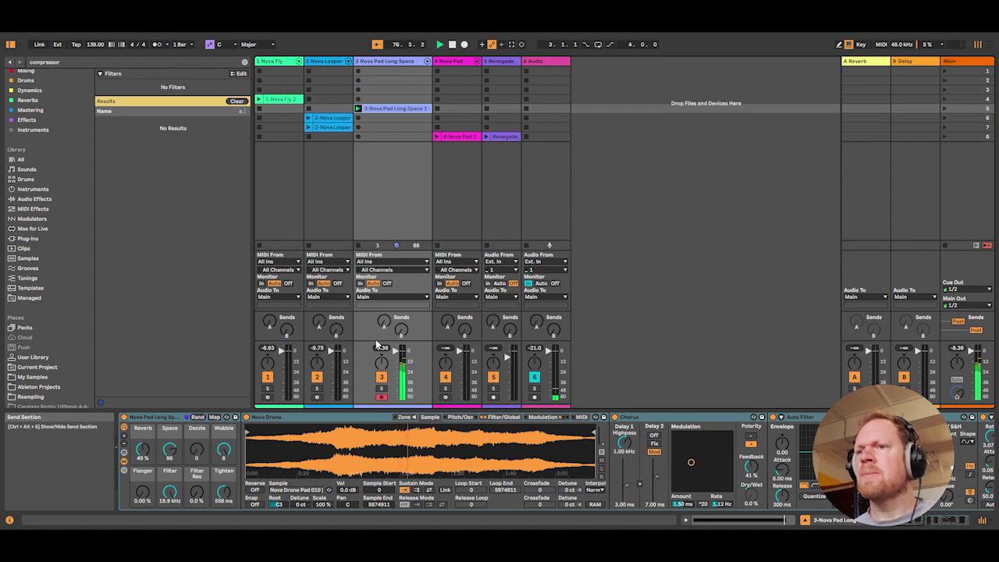
click(359, 247)
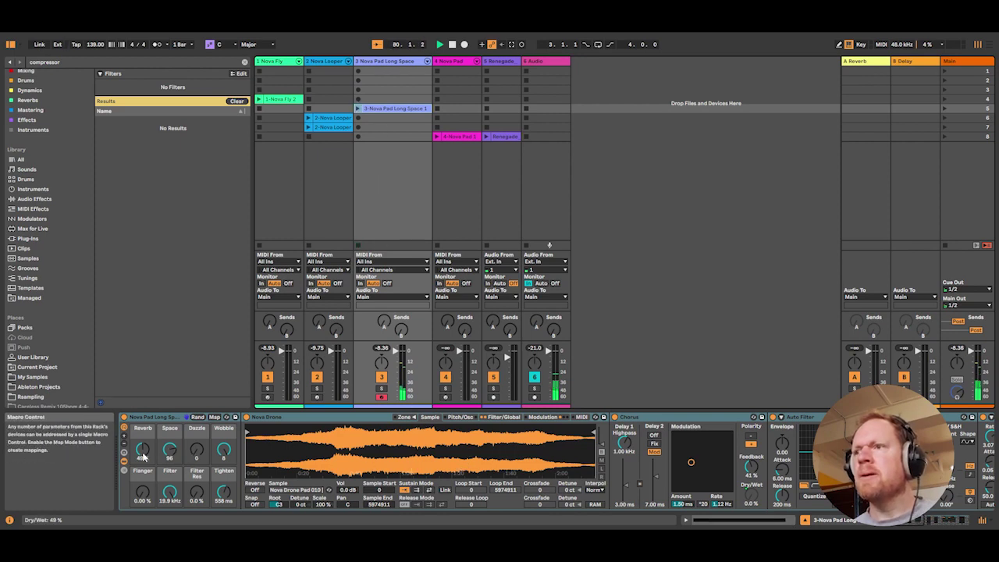
Step: Set the Nova Pad Long Space Reverb macro to 0.0 % and audition the pad with Sample Start moved to 1445834
drag(142, 451, 143, 511)
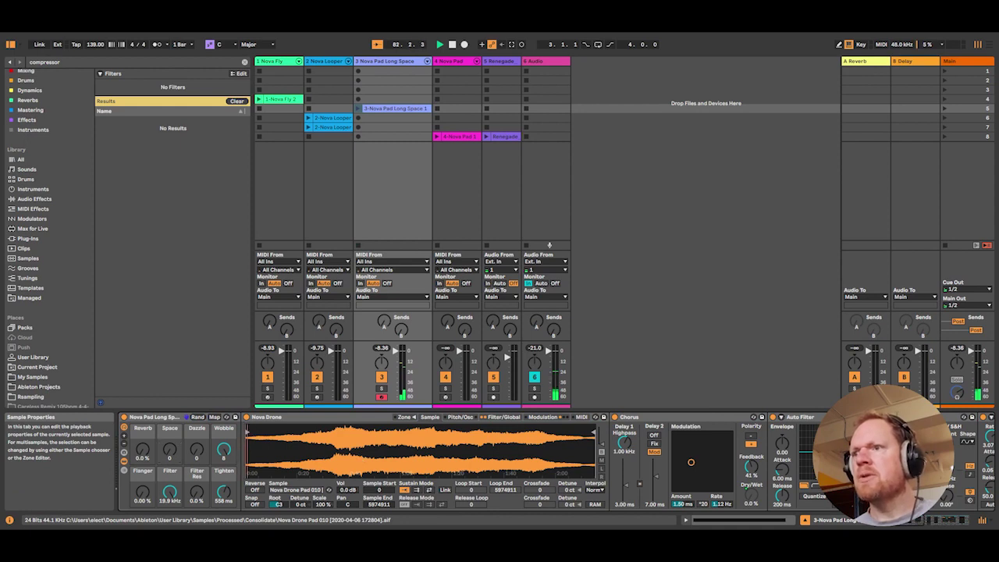
drag(247, 431, 333, 431)
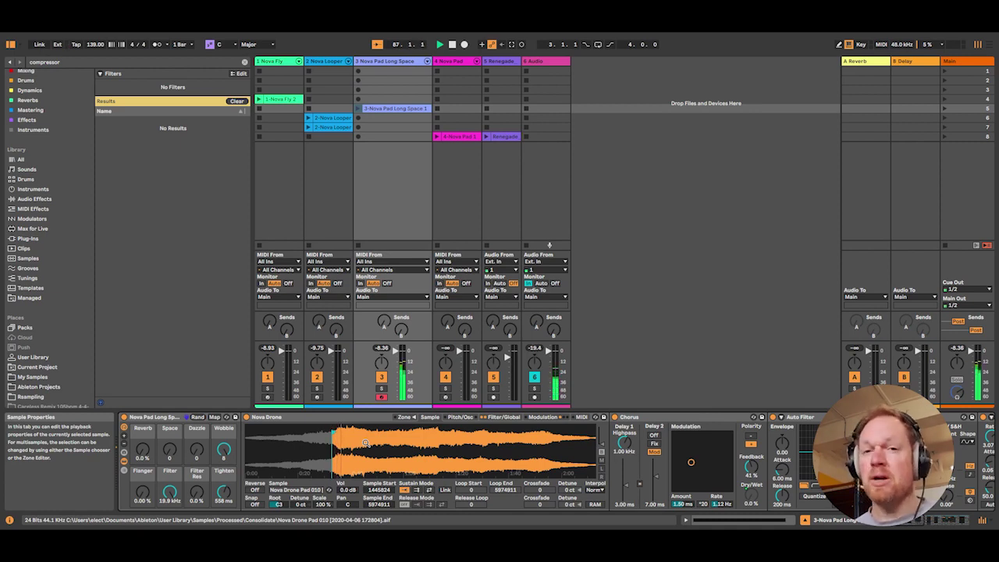
key(x)
key(a)
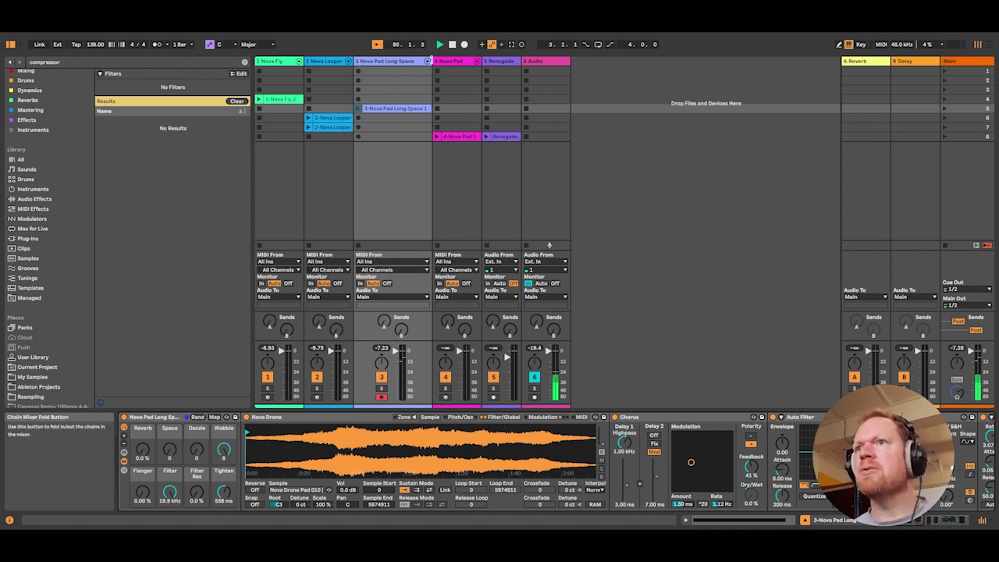
Step: Narrow the Nova Pad Long Space track and show the beginning of the Nova Pad track's device chain
drag(430, 61, 393, 61)
click(414, 66)
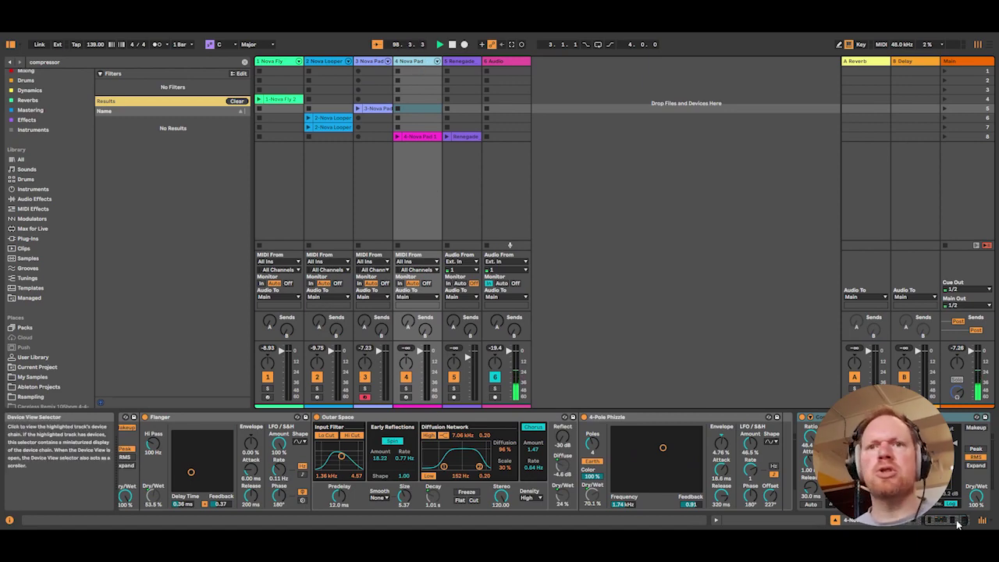
drag(959, 519, 776, 528)
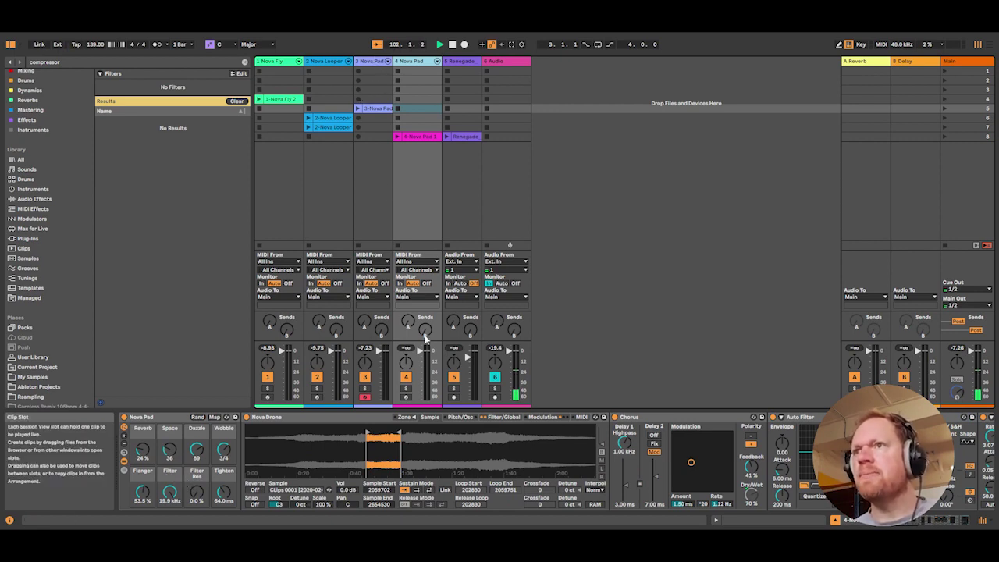
Step: Arm the Nova Pad track, audition it with the keyboard an octave higher, and launch its clip
click(406, 397)
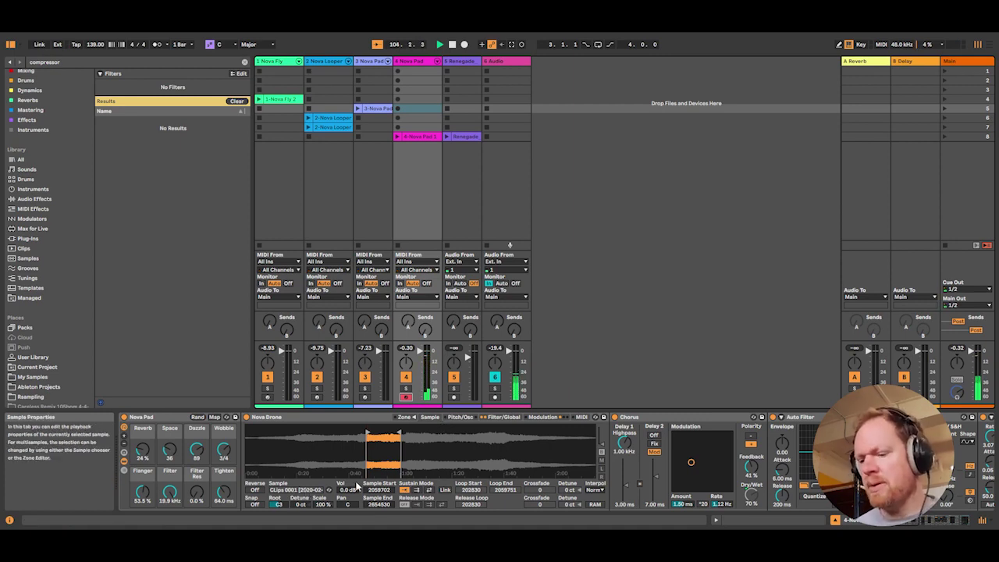
key(x)
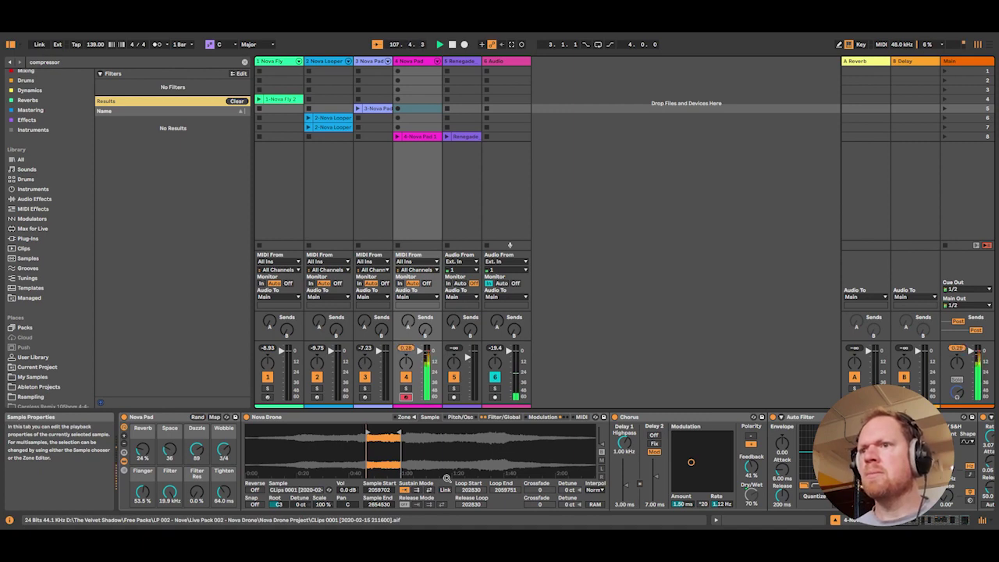
click(396, 137)
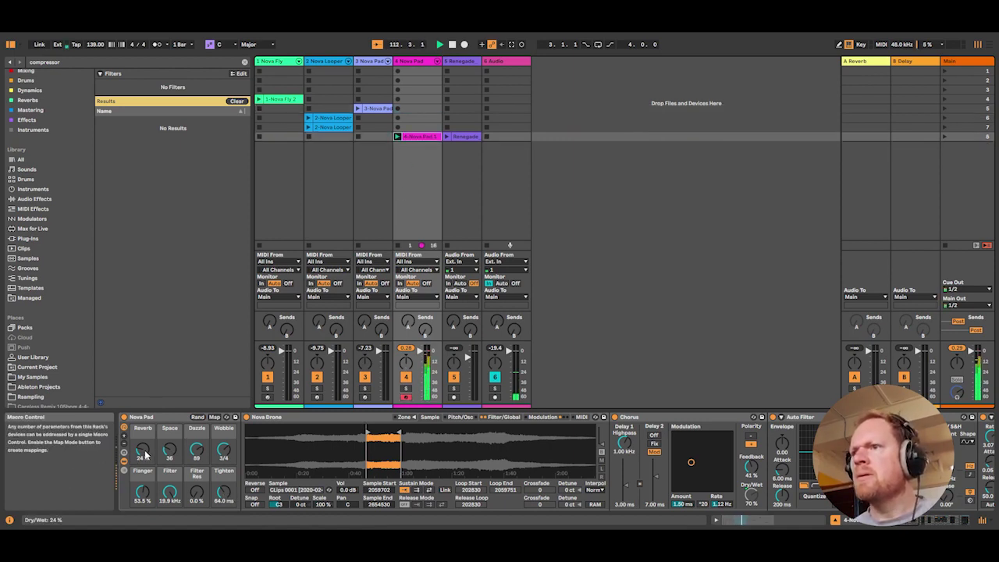
Step: Set the Nova Pad Reverb macro to 31 %, Space to 54 and Tighten to 1.00 ms, trying the track volume at -4.0 dB
drag(141, 452, 142, 410)
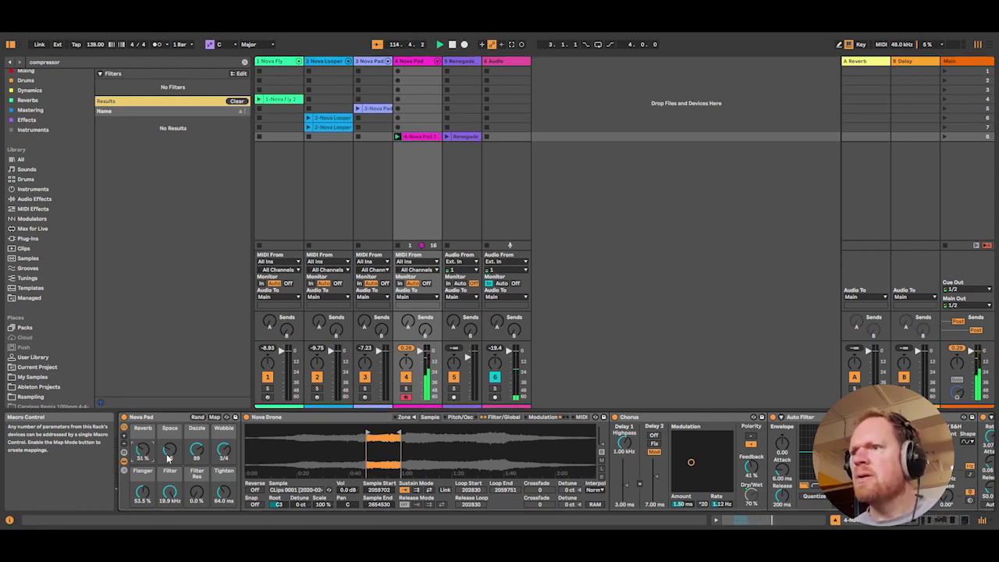
drag(169, 450, 169, 457)
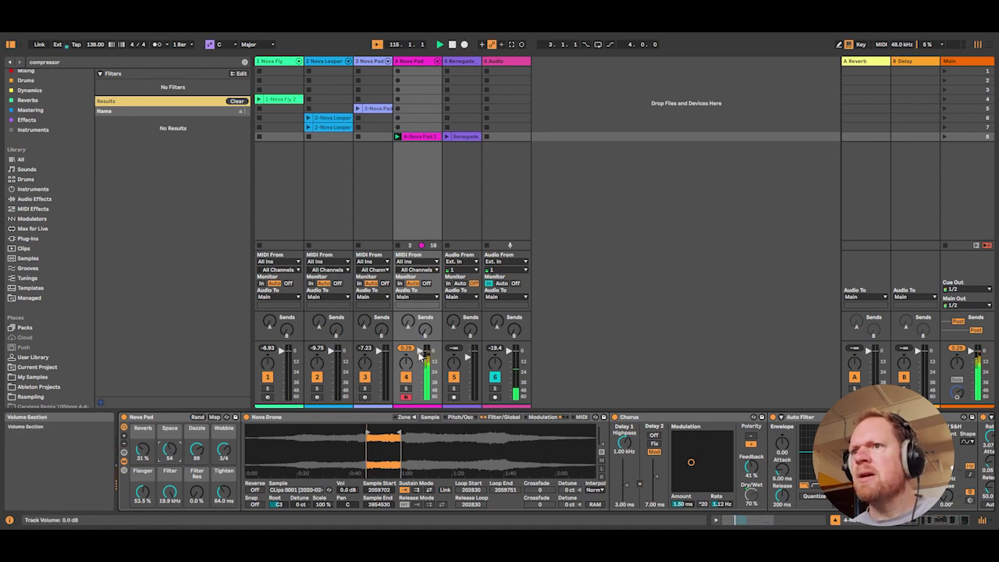
mouse_move(419, 350)
mouse_down()
mouse_move(419, 383)
mouse_move(419, 361)
mouse_up()
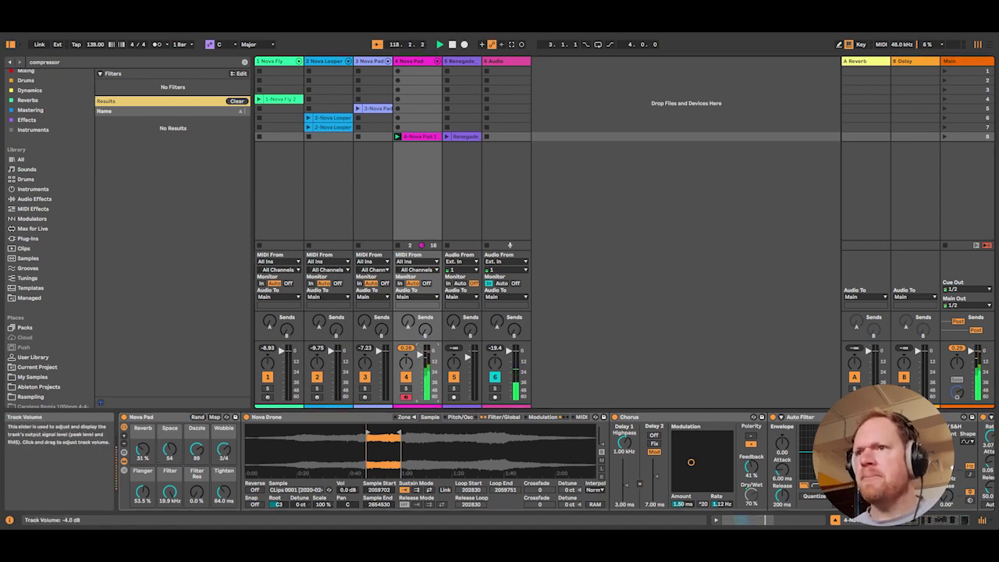
mouse_move(224, 492)
mouse_down()
mouse_move(223, 460)
mouse_move(224, 507)
mouse_up()
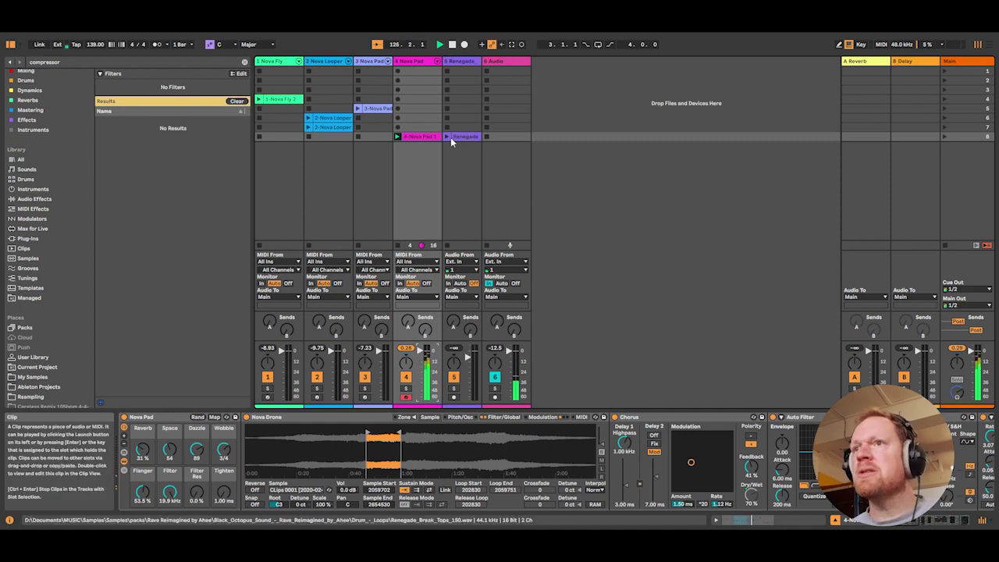
Step: Launch the Renegade drum loop clip alongside the playing Nova Pad clip
click(446, 136)
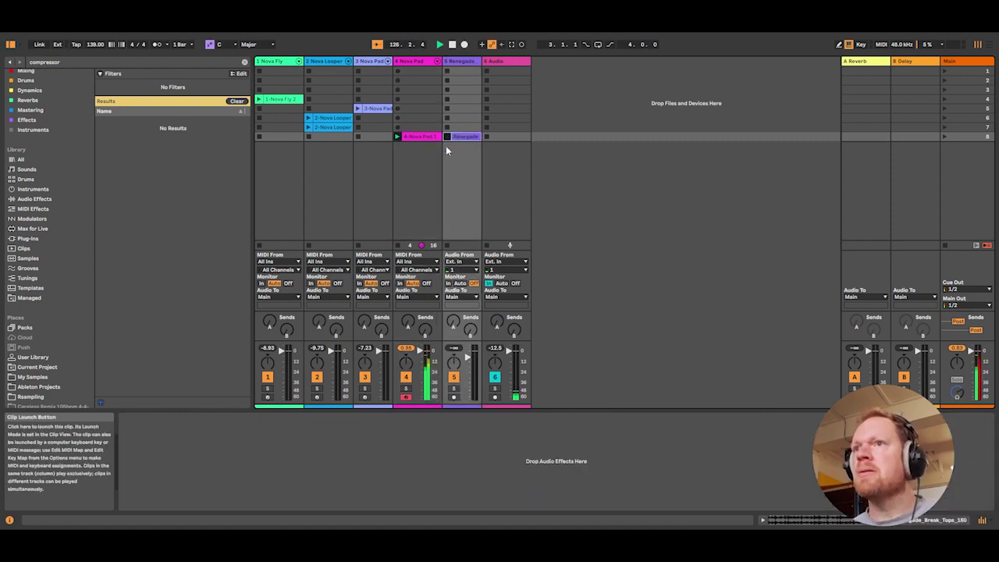
Step: Select the Nova Pad track and raise the Renegade drum track's volume to -1.88 dB
click(439, 172)
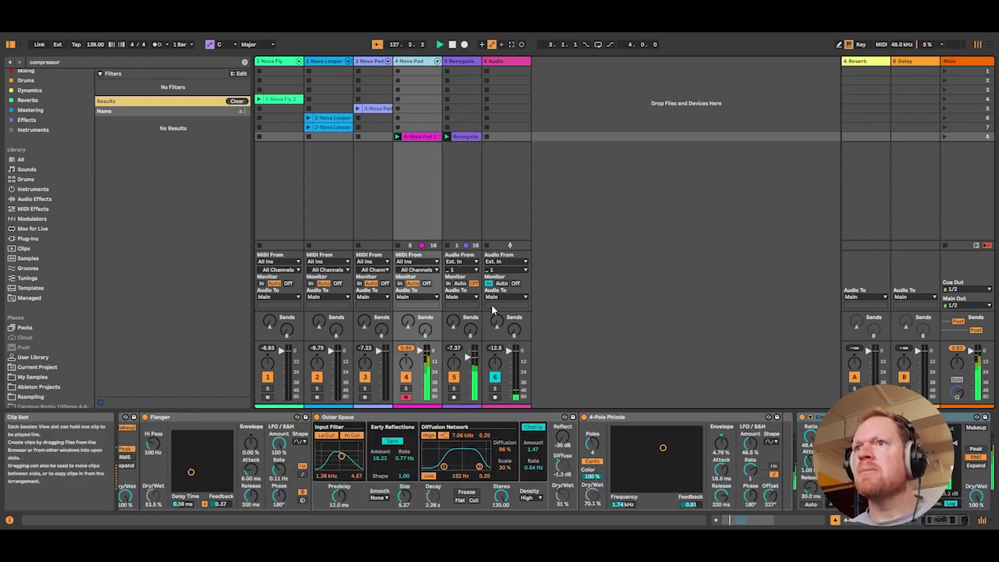
drag(469, 357, 468, 355)
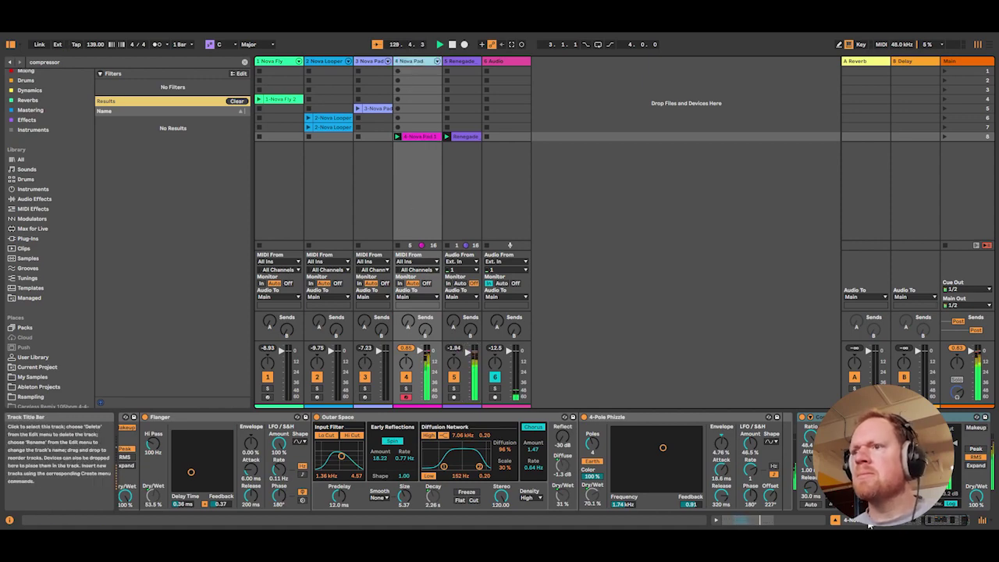
Step: Set the Nova Pad macros Space to 0, Wobble to 1/16 and Tighten to 3.38 ms, lower Reverb slightly, and sweep Filter, ending at 19.9 kHz
click(927, 521)
click(224, 492)
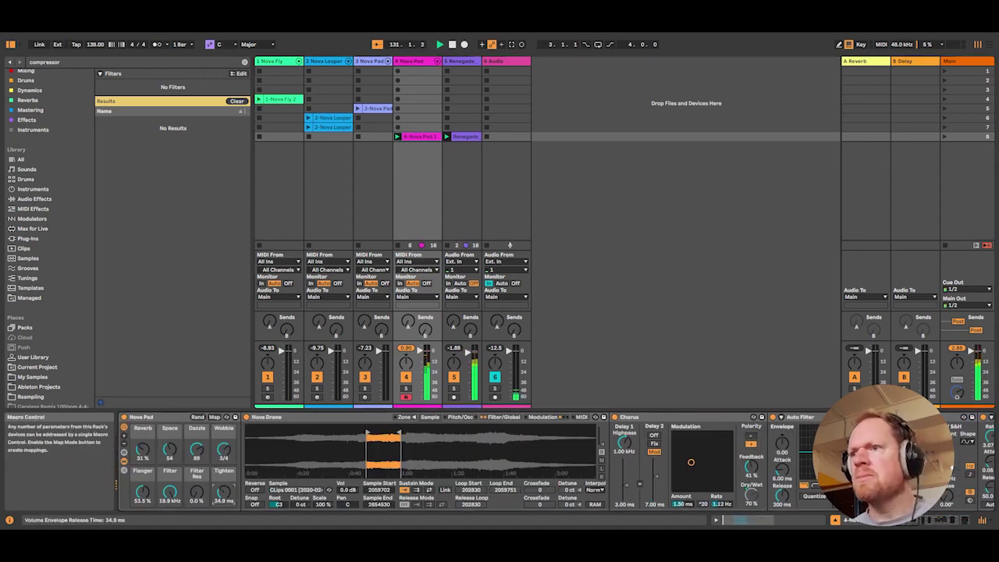
mouse_move(224, 492)
mouse_down()
mouse_move(224, 466)
mouse_move(224, 481)
mouse_up()
drag(142, 449, 142, 447)
drag(169, 492, 224, 523)
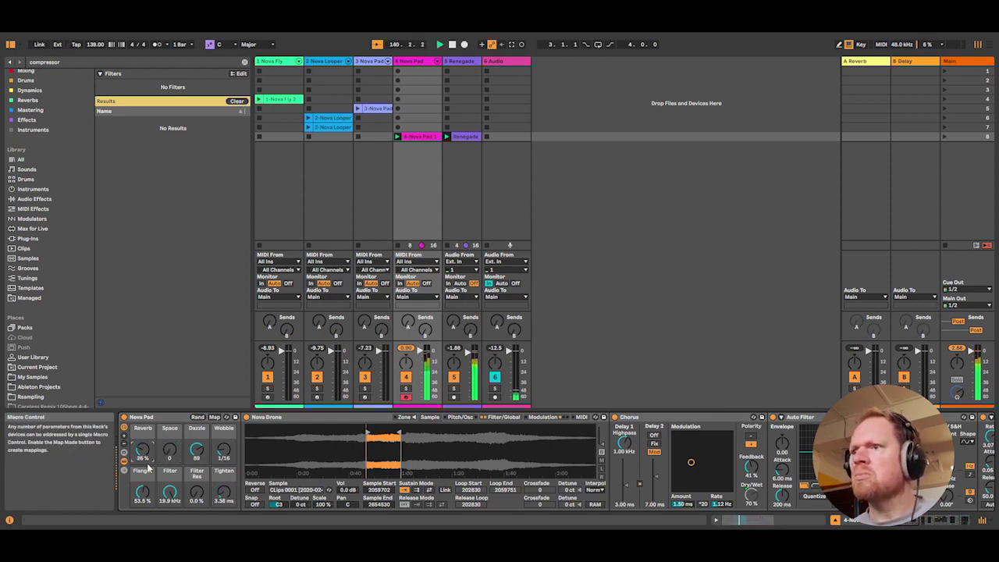
mouse_move(169, 491)
mouse_down()
mouse_move(169, 518)
mouse_move(169, 491)
mouse_up()
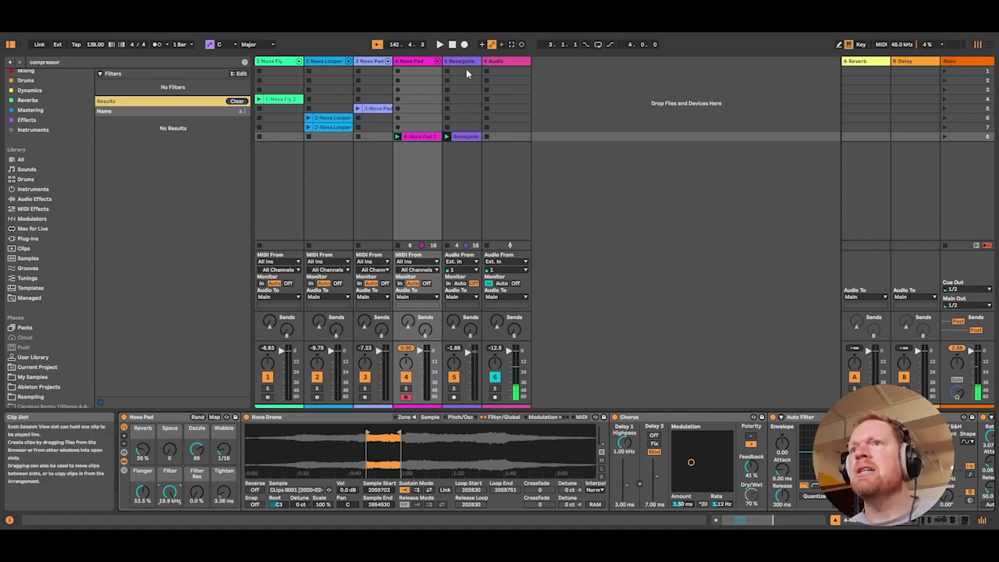
Step: Narrow the Renegade track and disarm the Nova Pad track
click(464, 61)
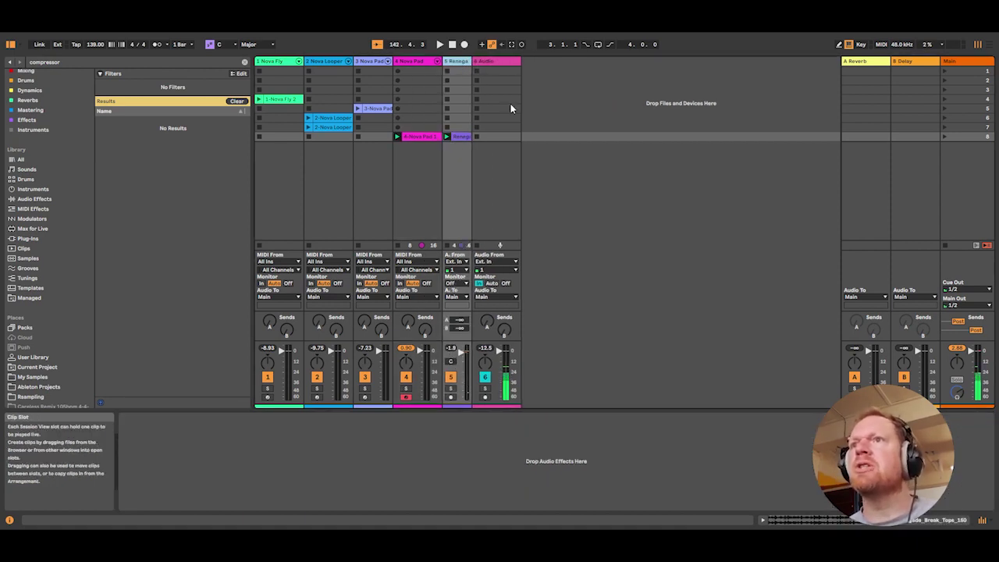
click(418, 59)
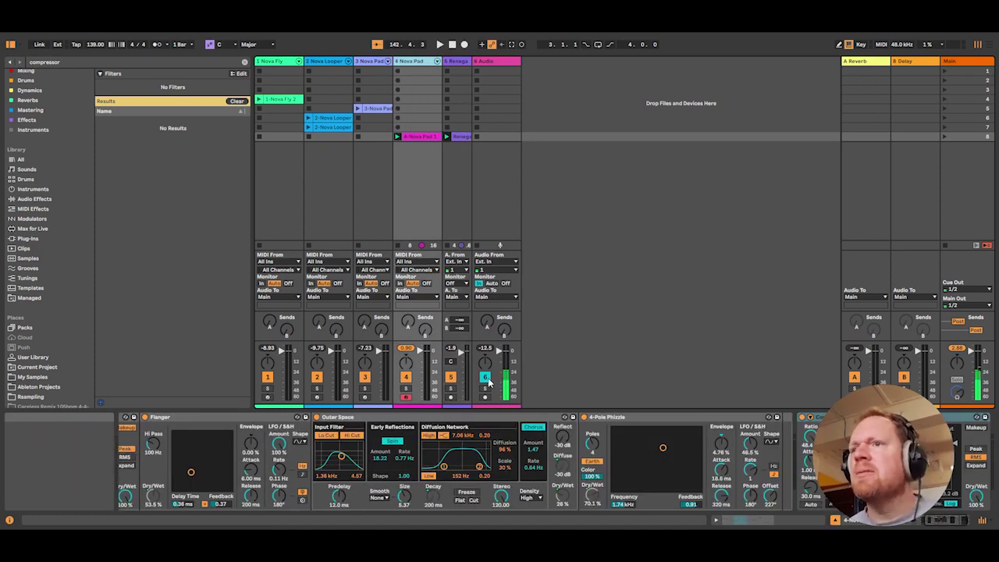
click(406, 397)
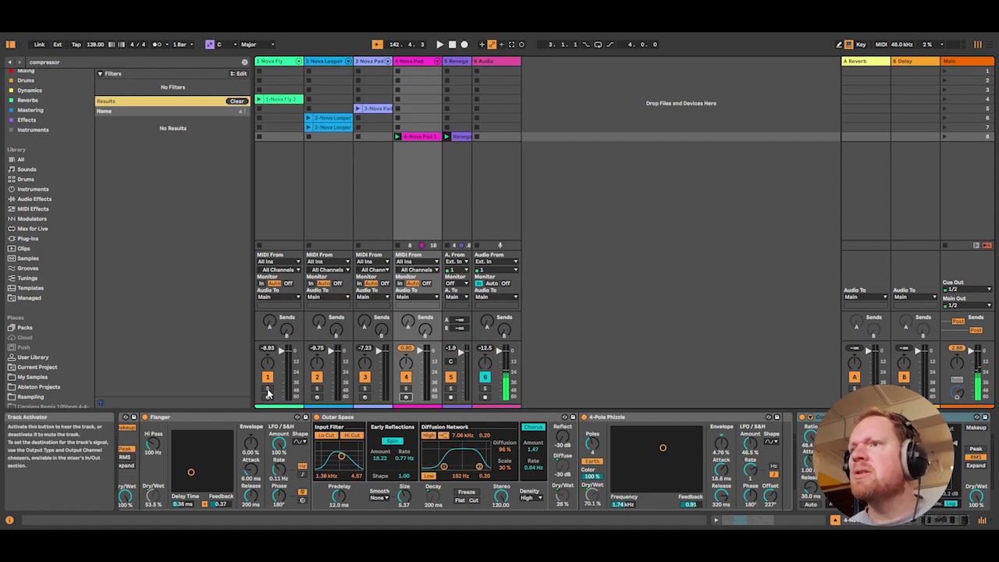